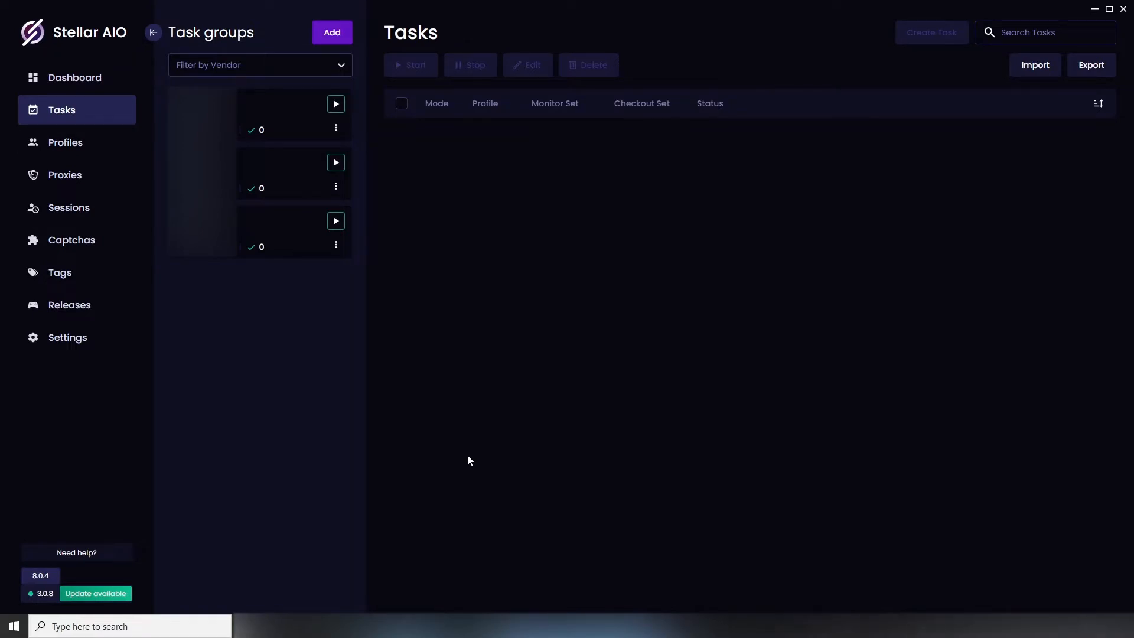
- Create a task group named newegg for the Newegg site
click(332, 32)
click(513, 275)
text(newegg)
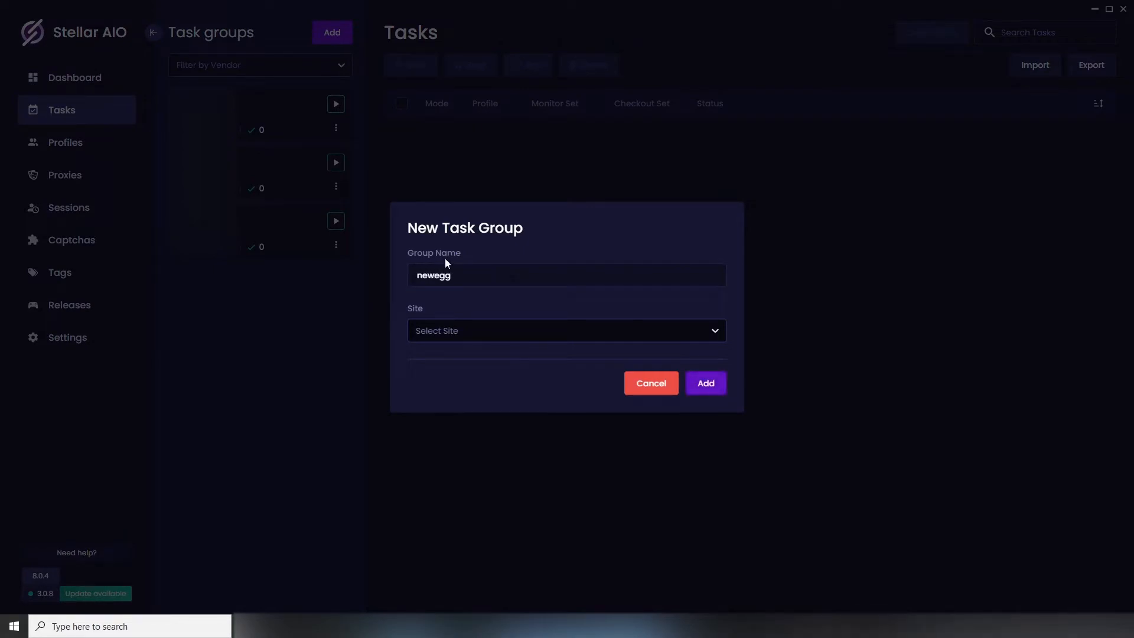
click(449, 331)
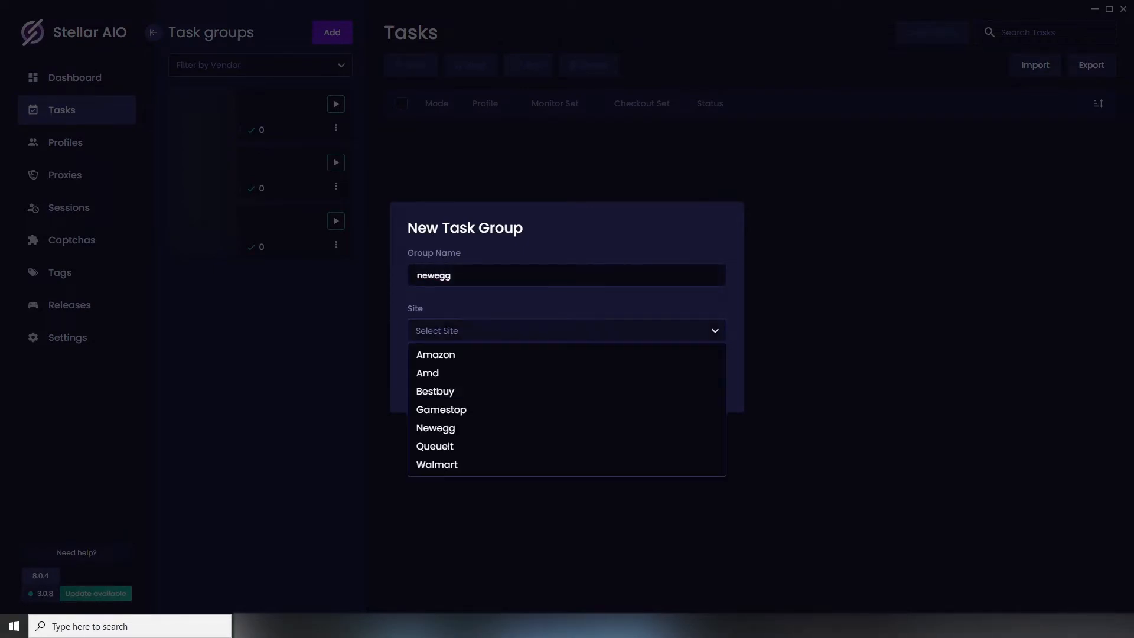
click(463, 434)
click(708, 383)
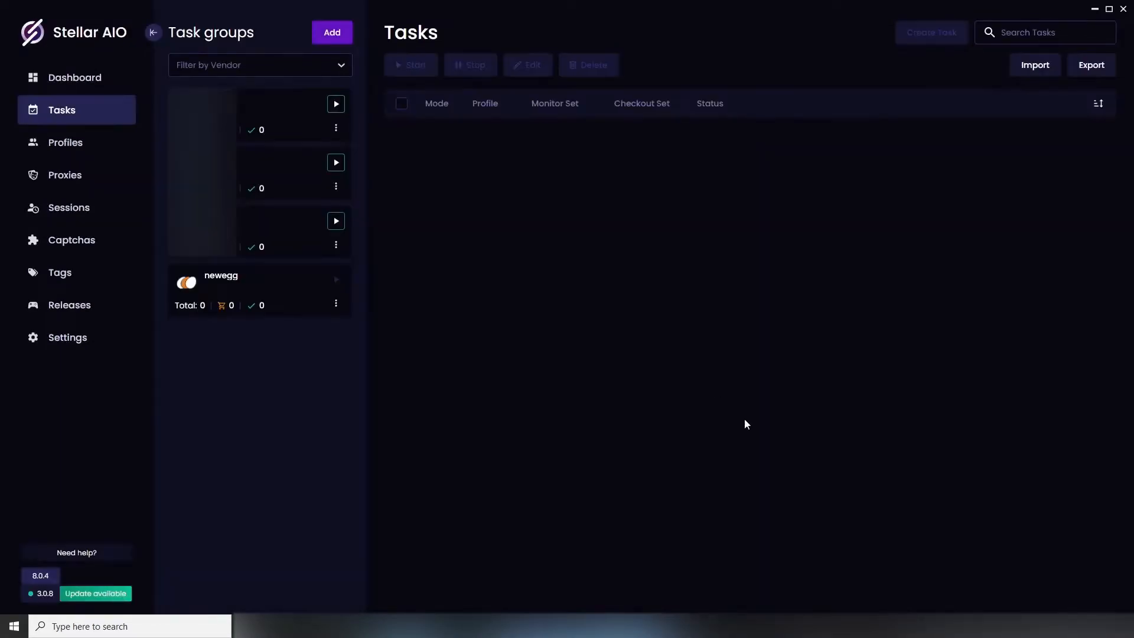
- Start a new task in the newegg group, using desktop mode and the t1 profile group
click(297, 288)
click(932, 32)
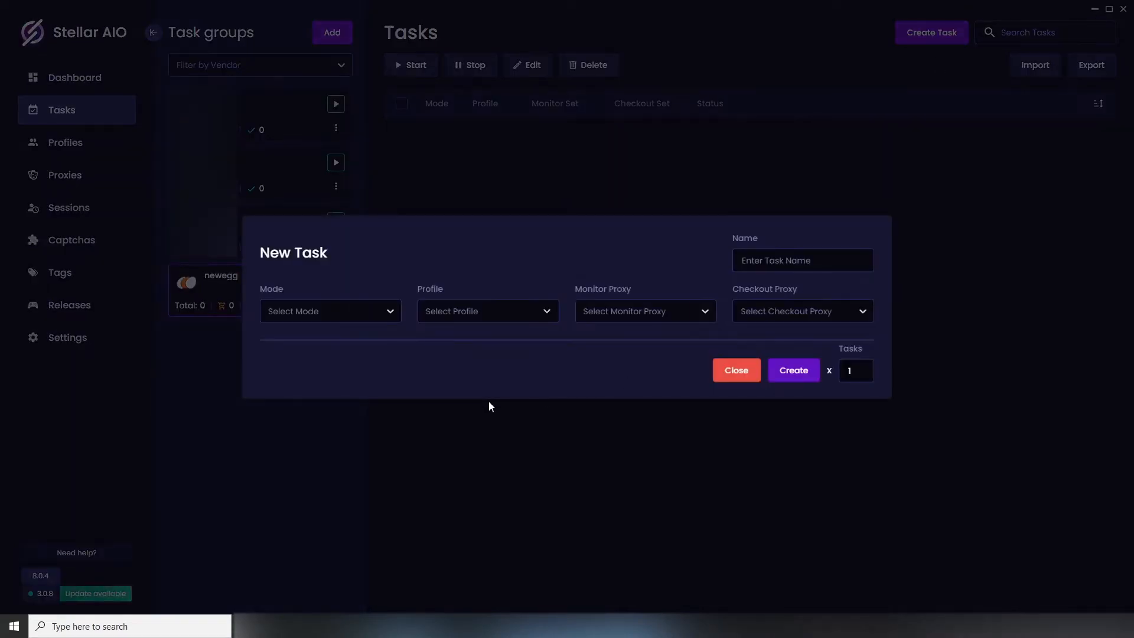
click(325, 311)
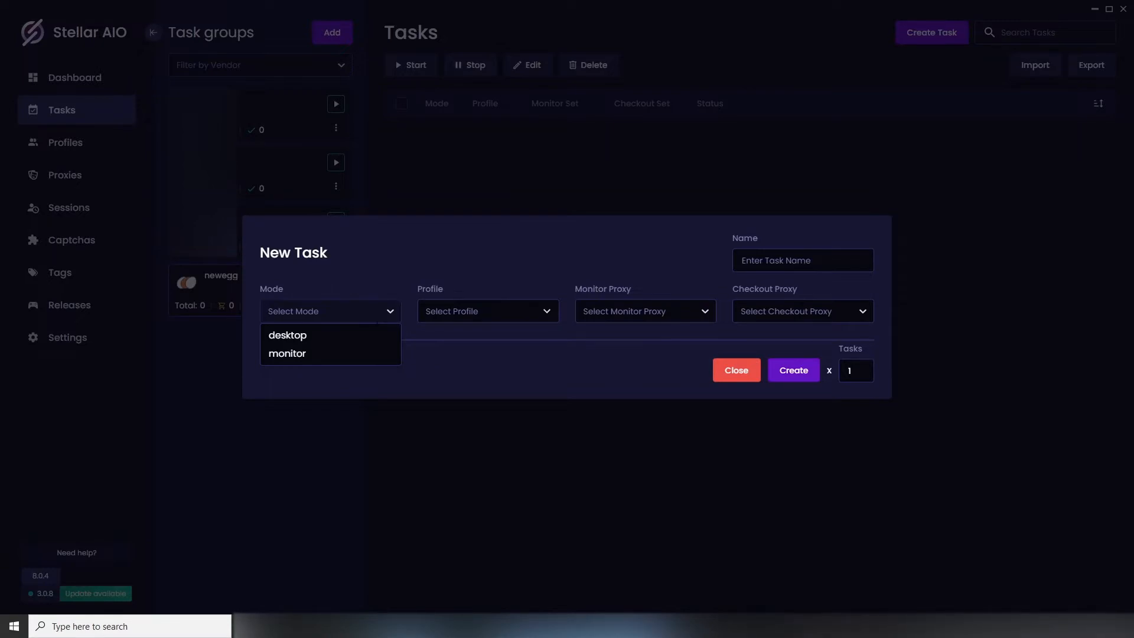
click(344, 331)
click(530, 256)
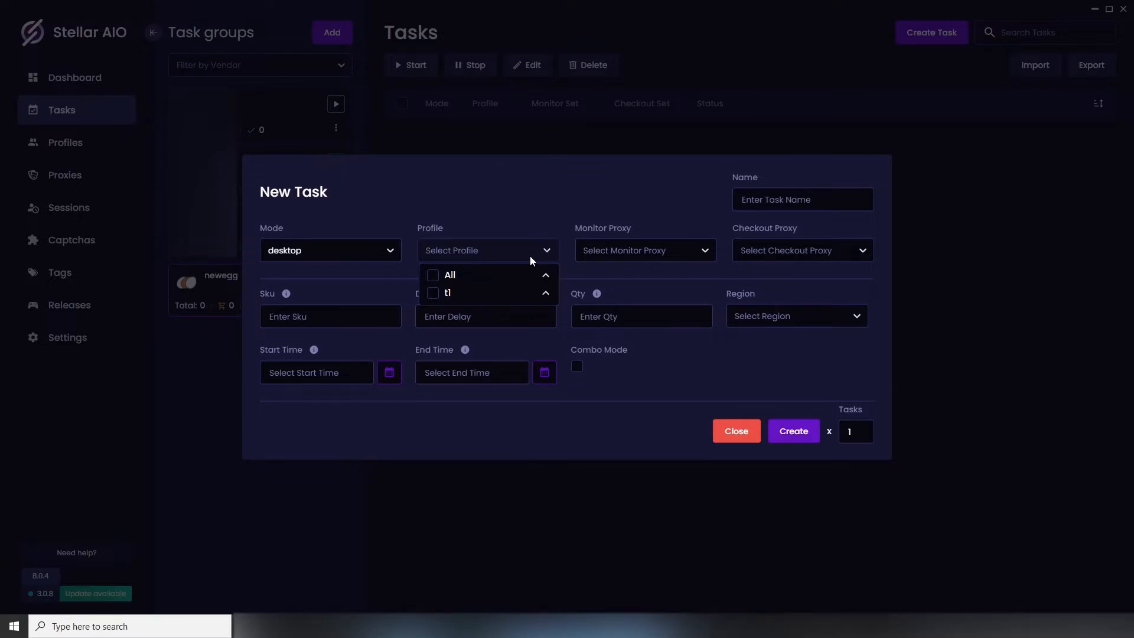
click(439, 296)
click(624, 276)
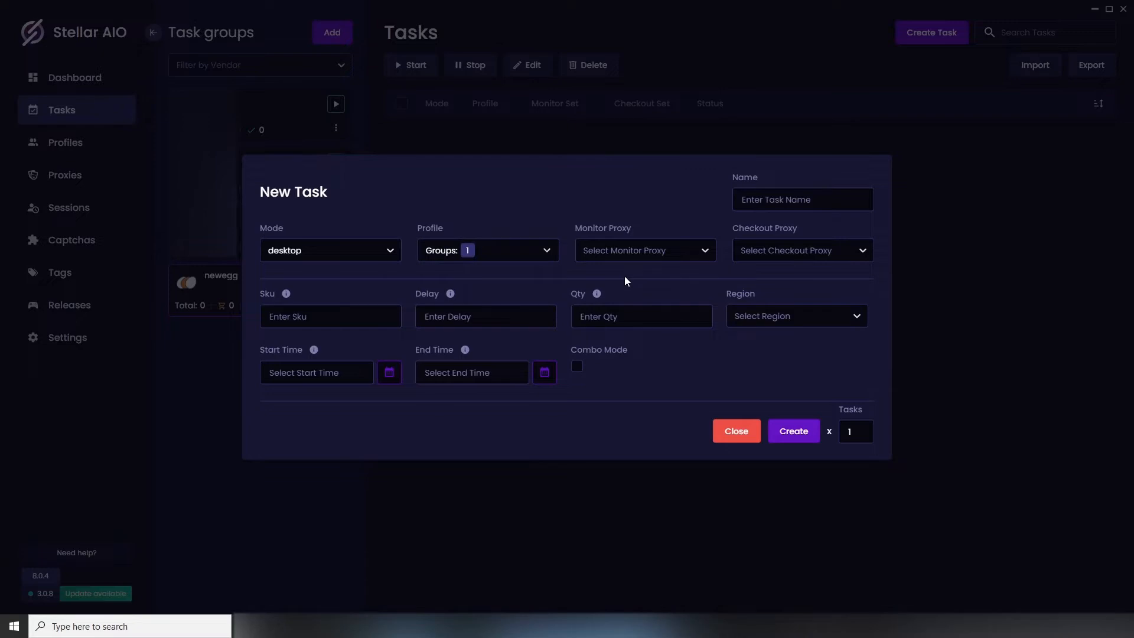
- Set both the monitor proxy and the checkout proxy of the task to resi
click(694, 257)
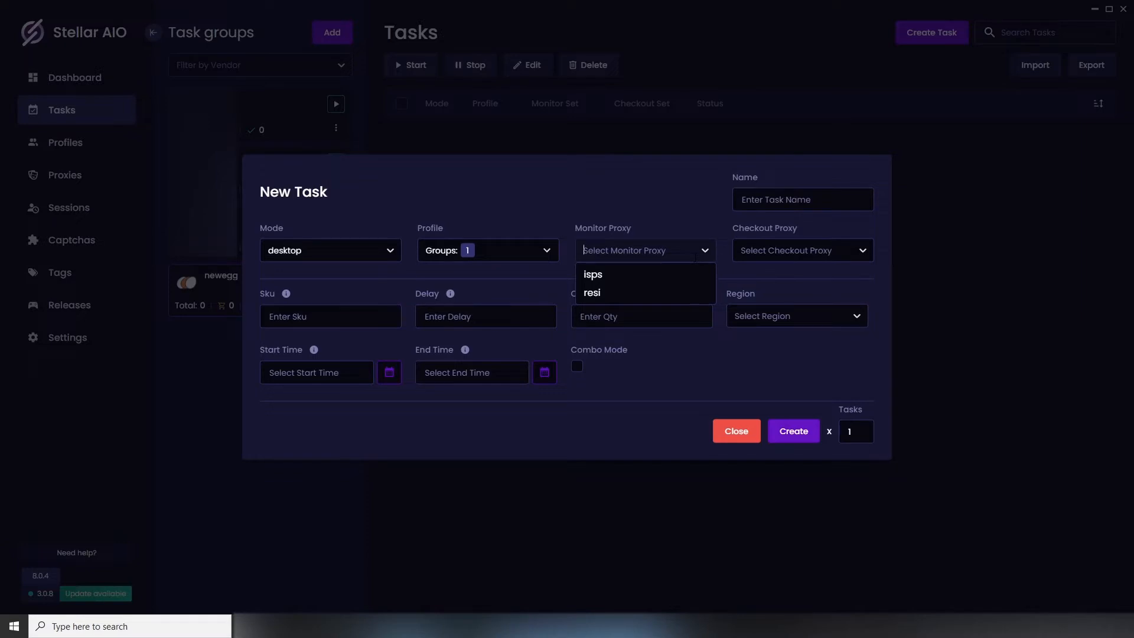
click(634, 295)
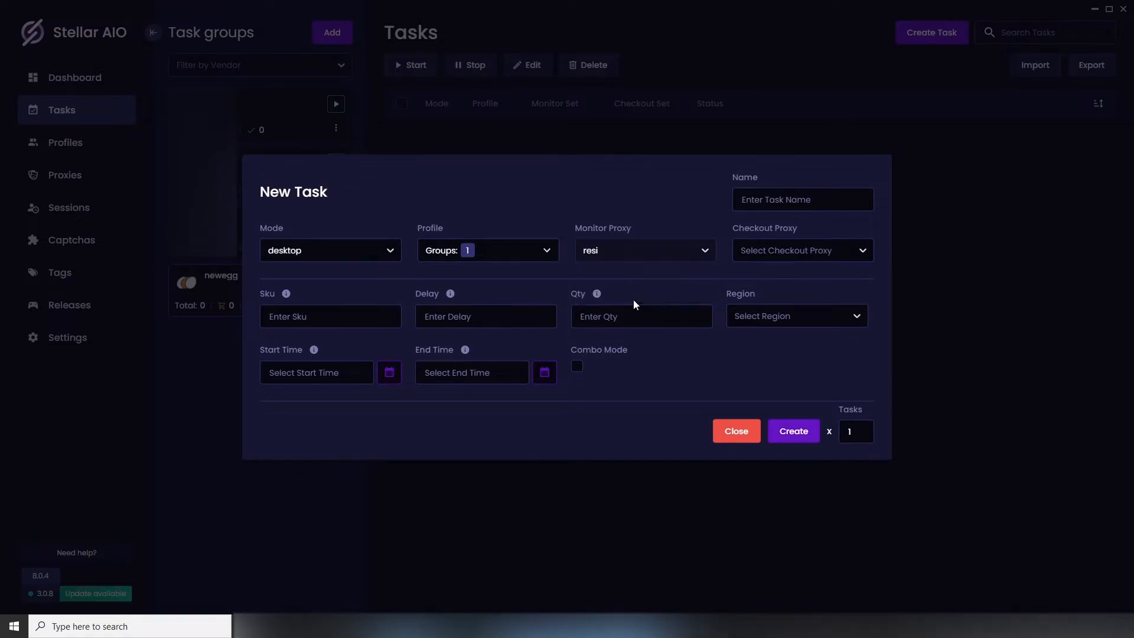
click(767, 251)
click(763, 294)
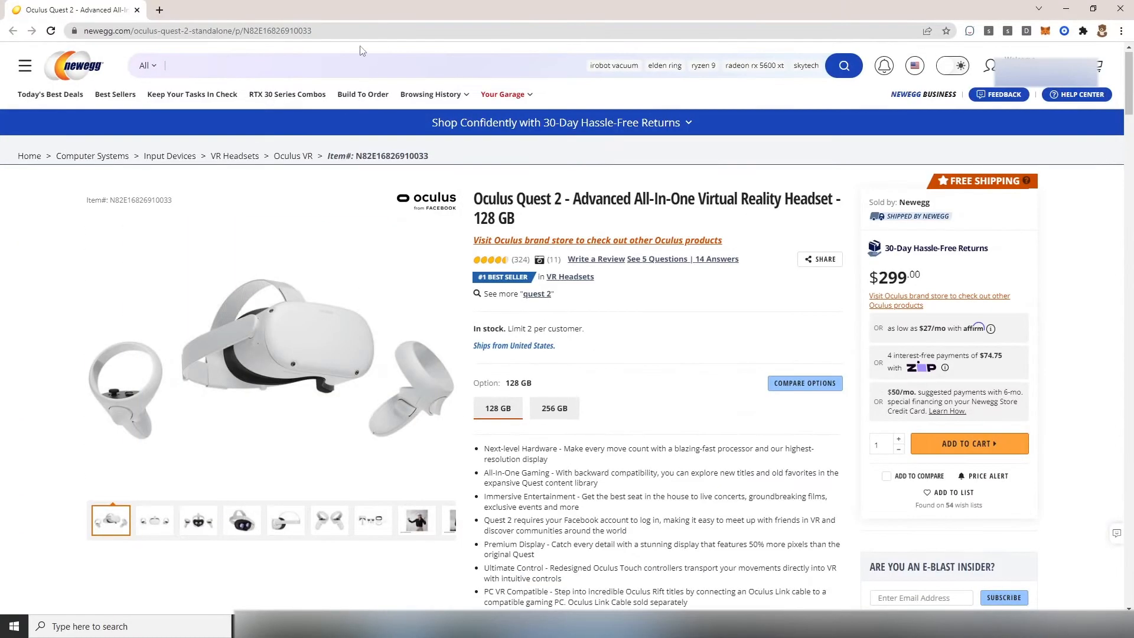
click(353, 31)
click(357, 31)
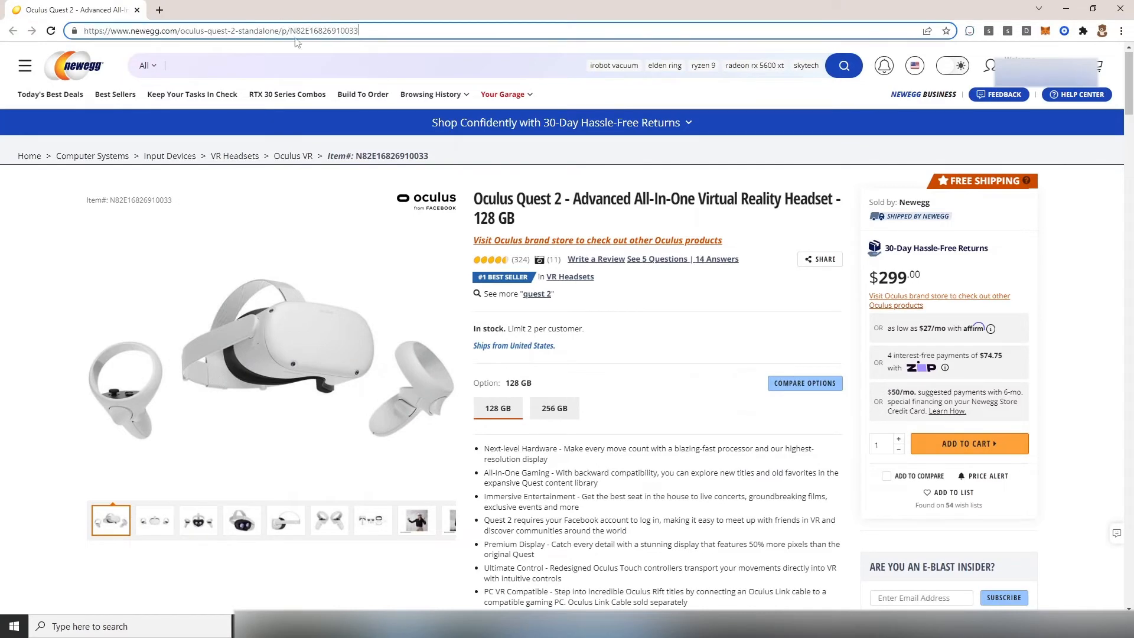
drag(291, 31, 360, 31)
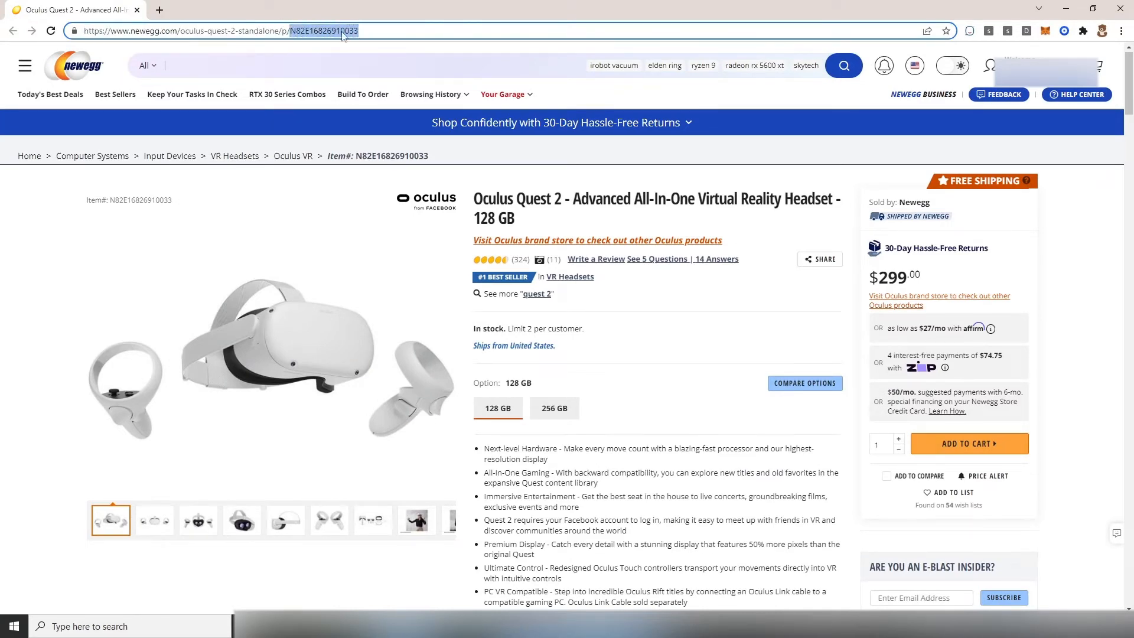
right_click(342, 32)
click(371, 96)
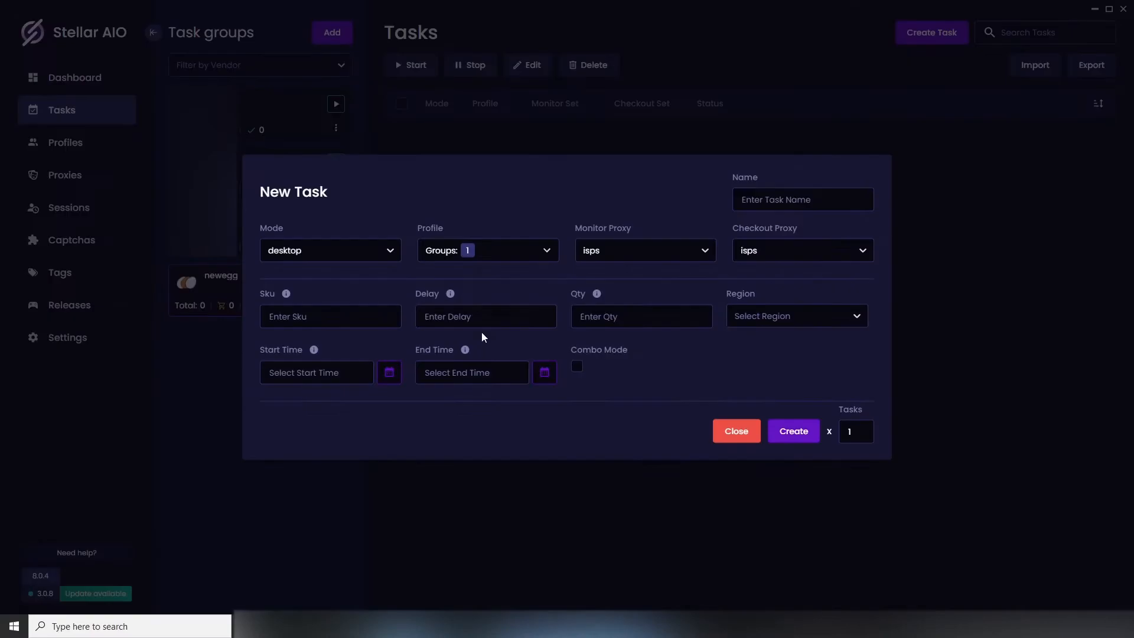
click(343, 322)
key(ctrl+v)
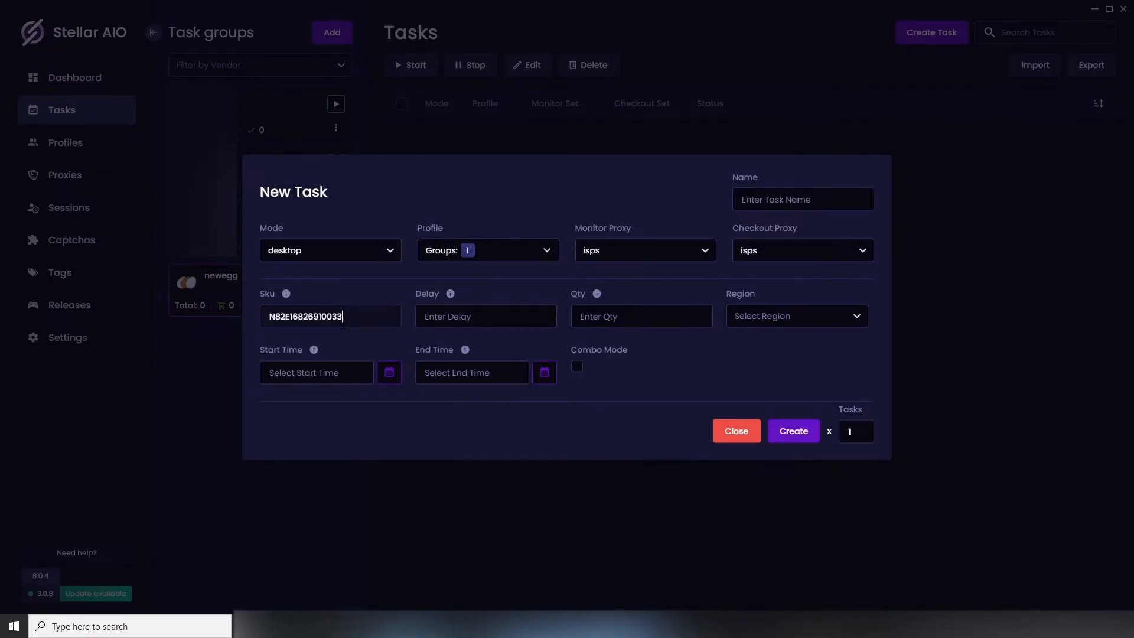
- Set the task's delay to 2000, the quantity to 1 and the region to US
click(424, 316)
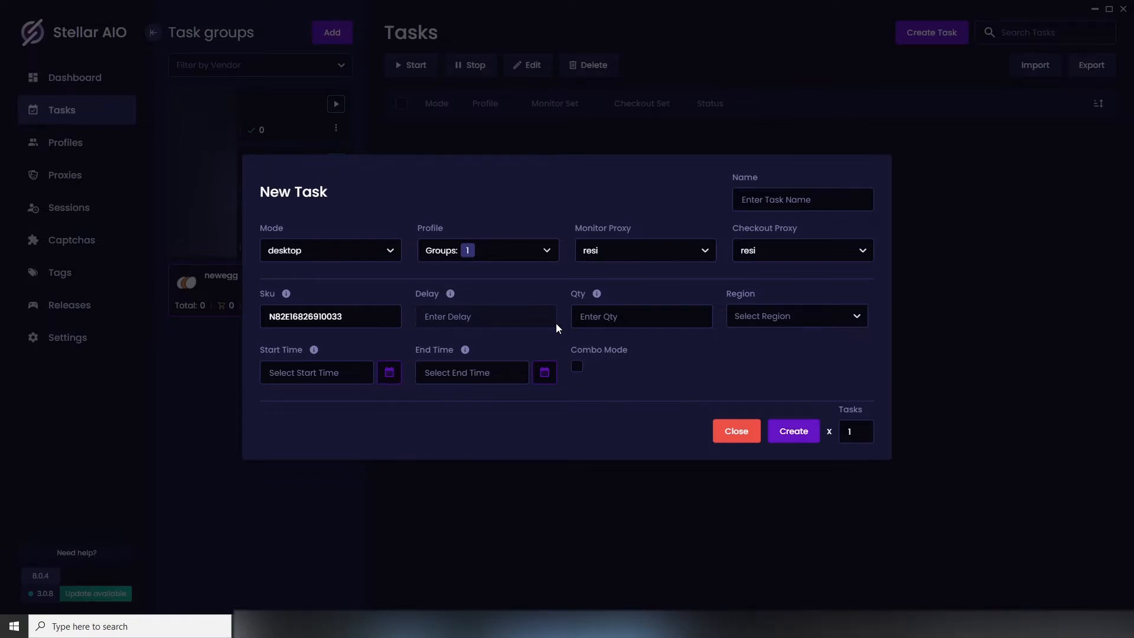
text(2000)
click(669, 325)
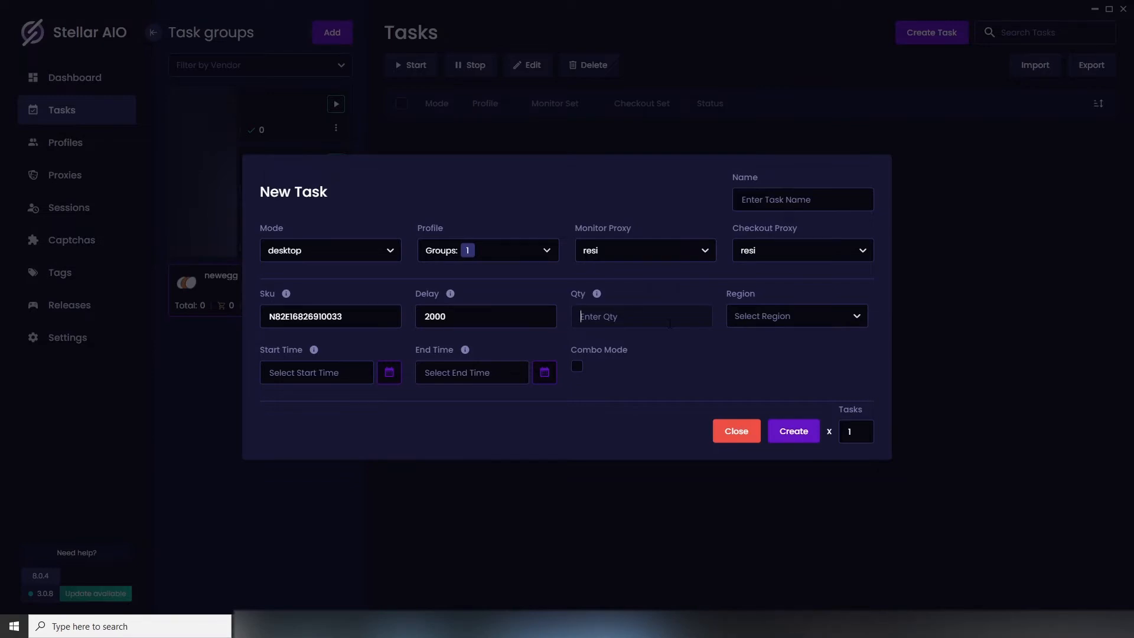
text(1)
click(850, 322)
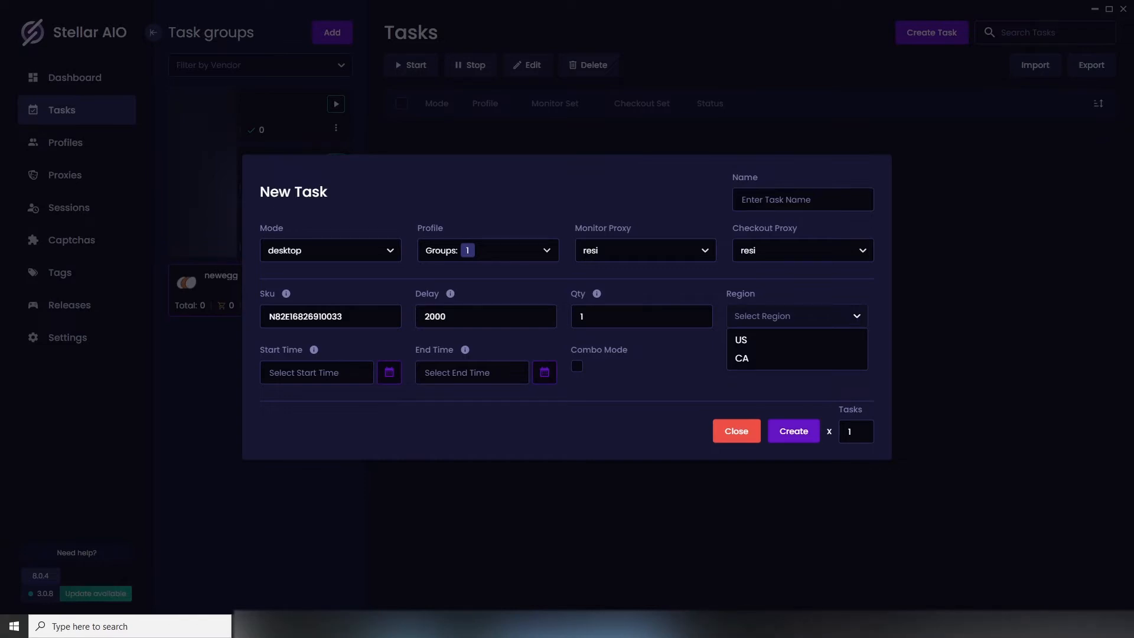
click(755, 343)
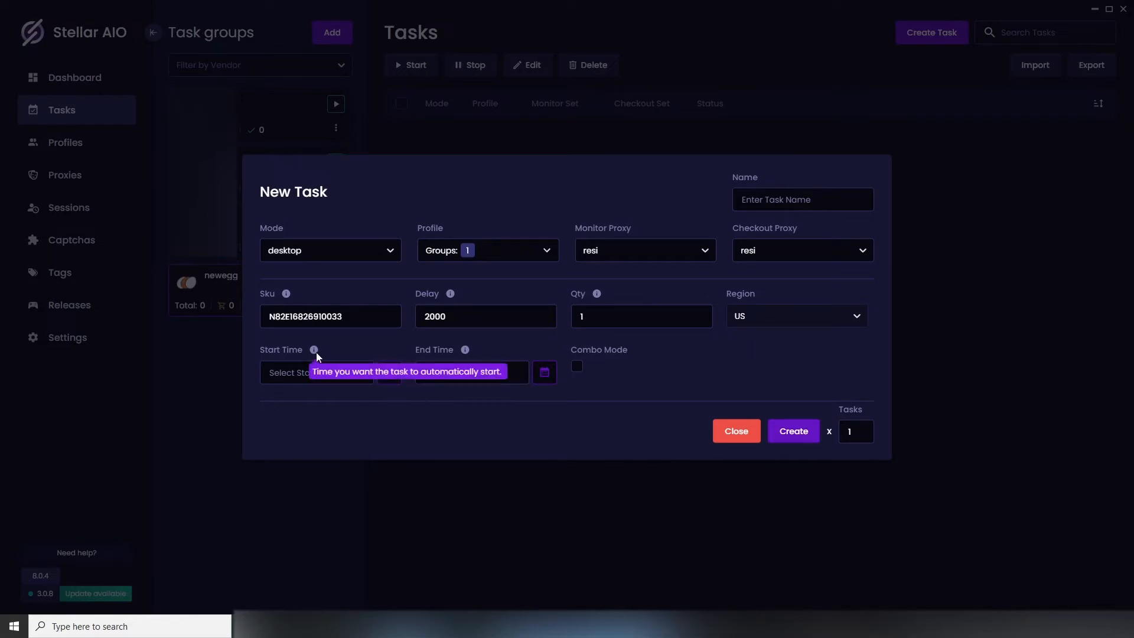
- Examine the date and time options for the task's start time without setting one
click(389, 372)
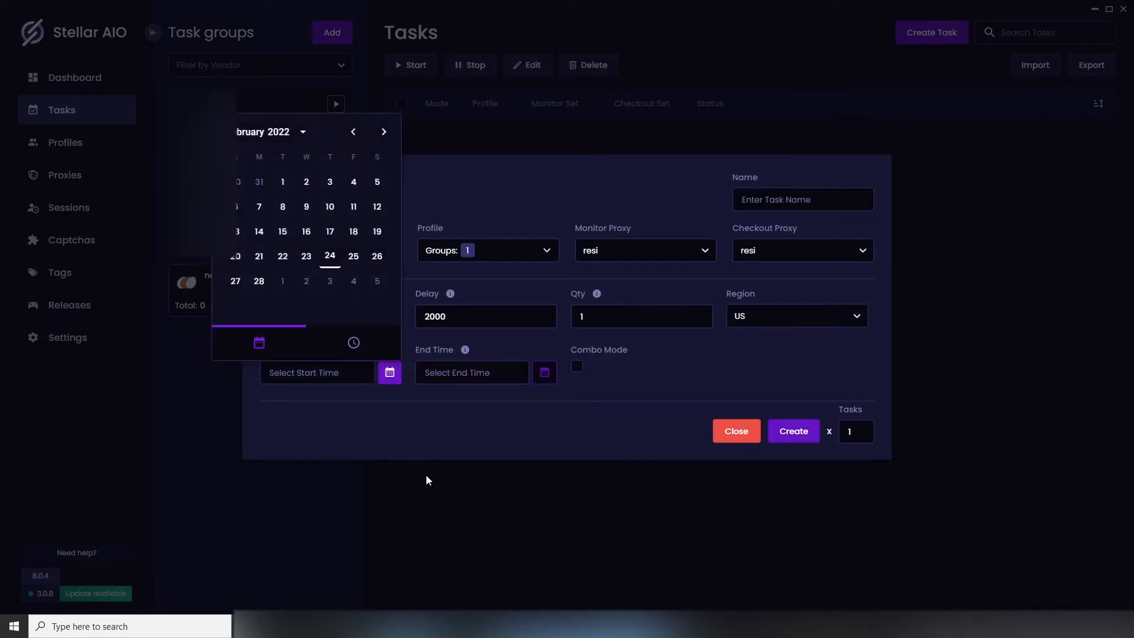
click(356, 344)
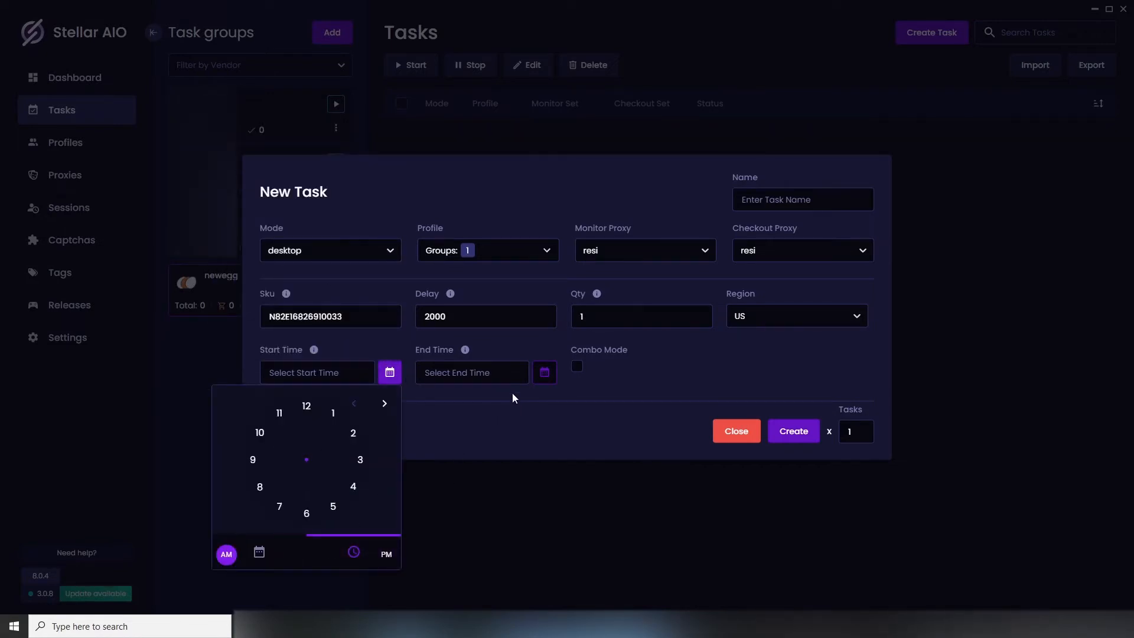
click(391, 375)
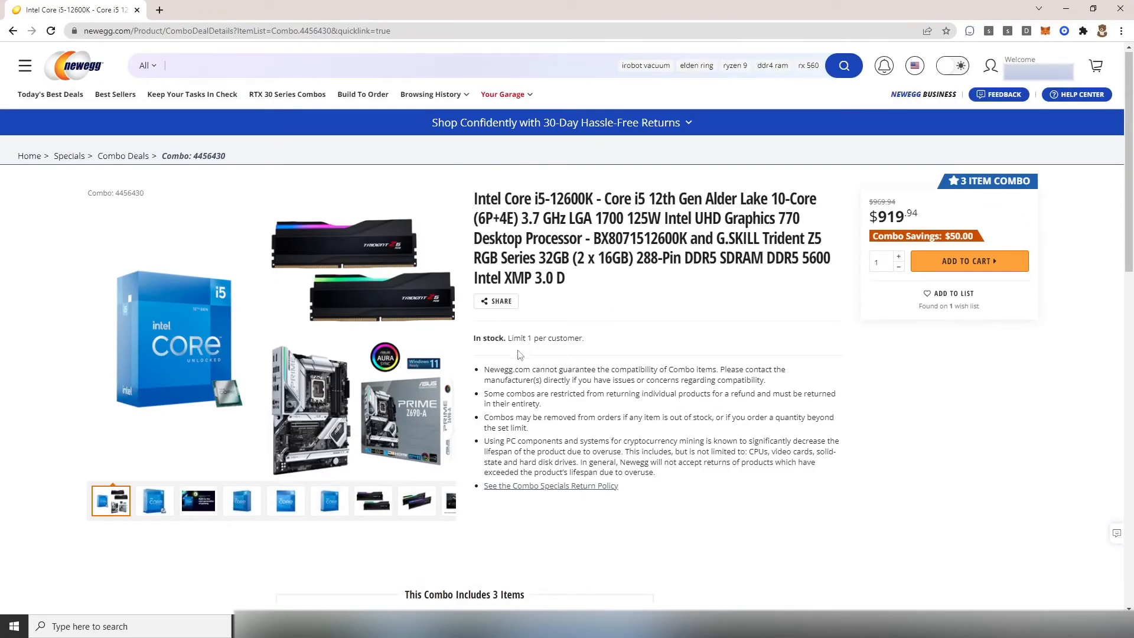
- Copy combo number 4456430 from the Intel Core i5-12600K combo page address in the browser and return to Stellar AIO
drag(387, 5, 602, 373)
double_click(601, 374)
click(415, 31)
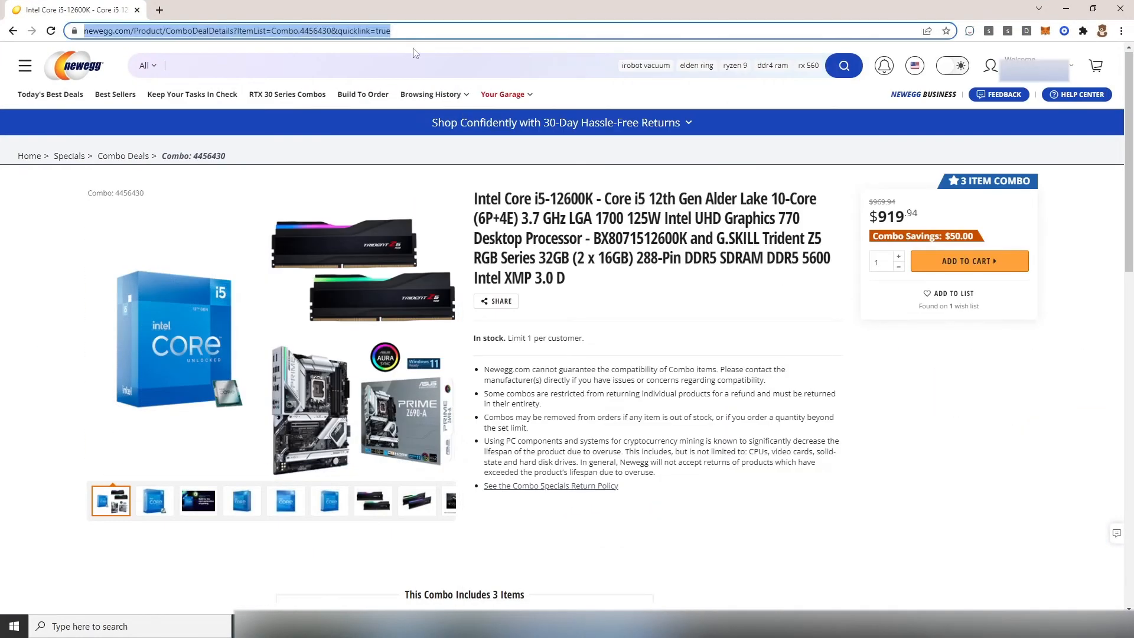
drag(350, 31, 345, 31)
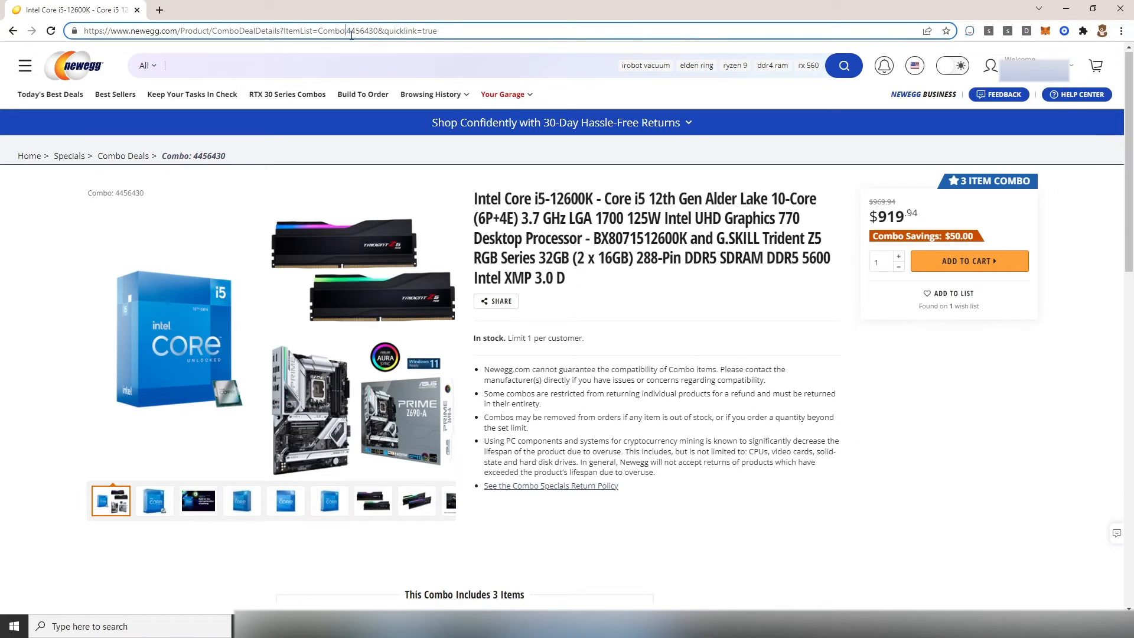
drag(347, 31, 378, 32)
right_click(369, 33)
click(408, 98)
click(1063, 10)
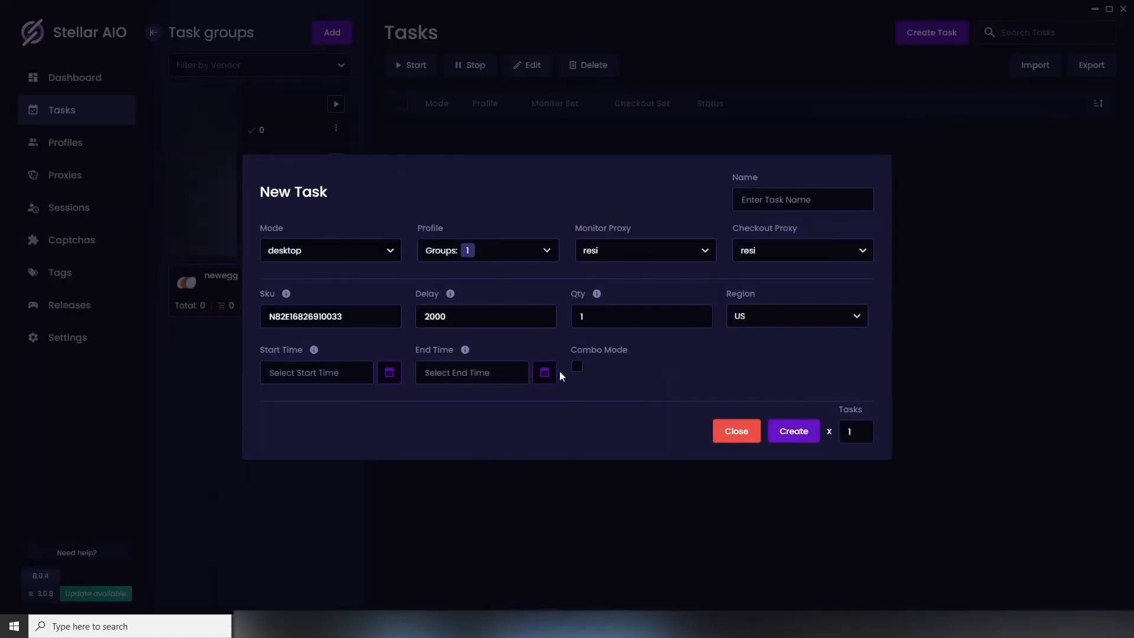
- Enable Combo Mode, replace the Sku with the copied 4456430 and create the desktop task
click(579, 369)
drag(372, 317, 237, 334)
key(ctrl+v)
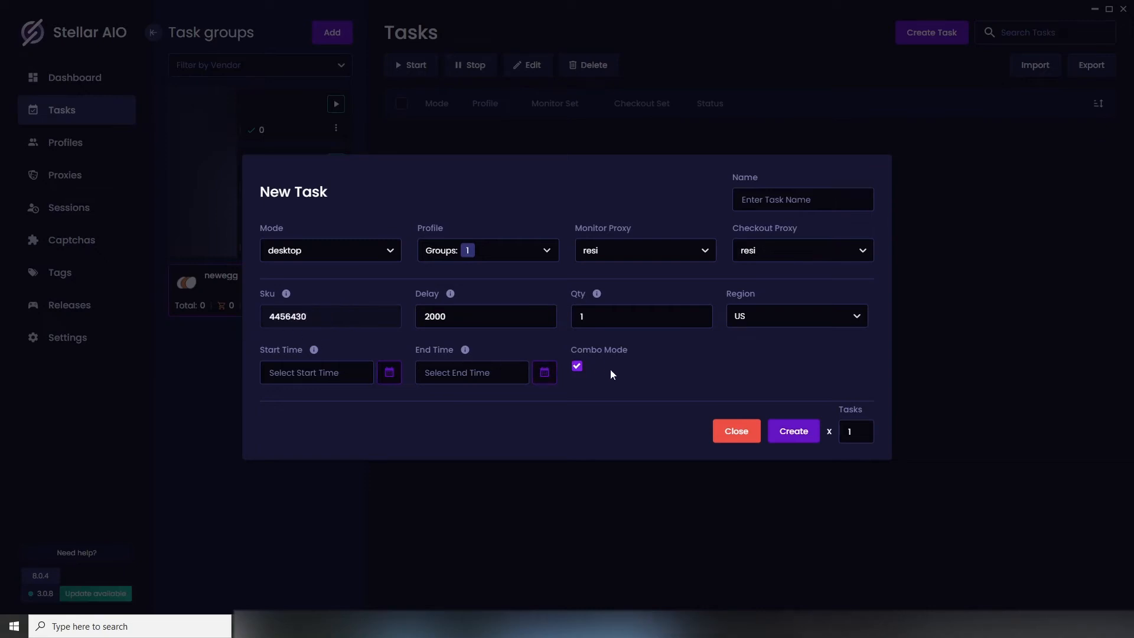
click(797, 440)
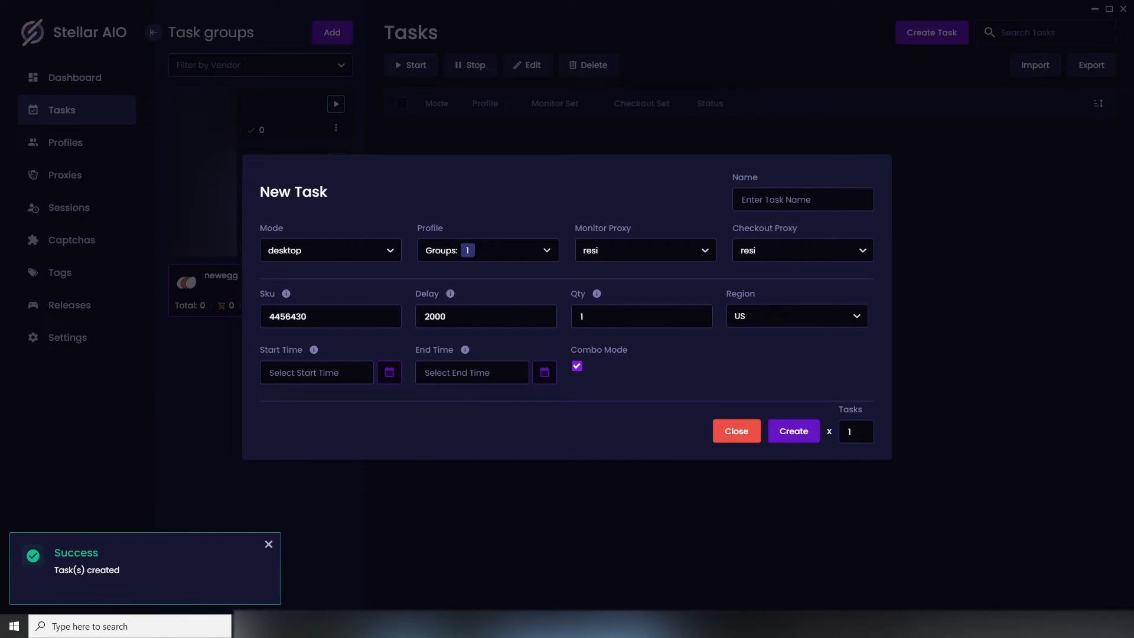
- Change the new task's mode to monitor and set its monitor and checkout proxies to isps
click(357, 252)
click(306, 297)
click(425, 250)
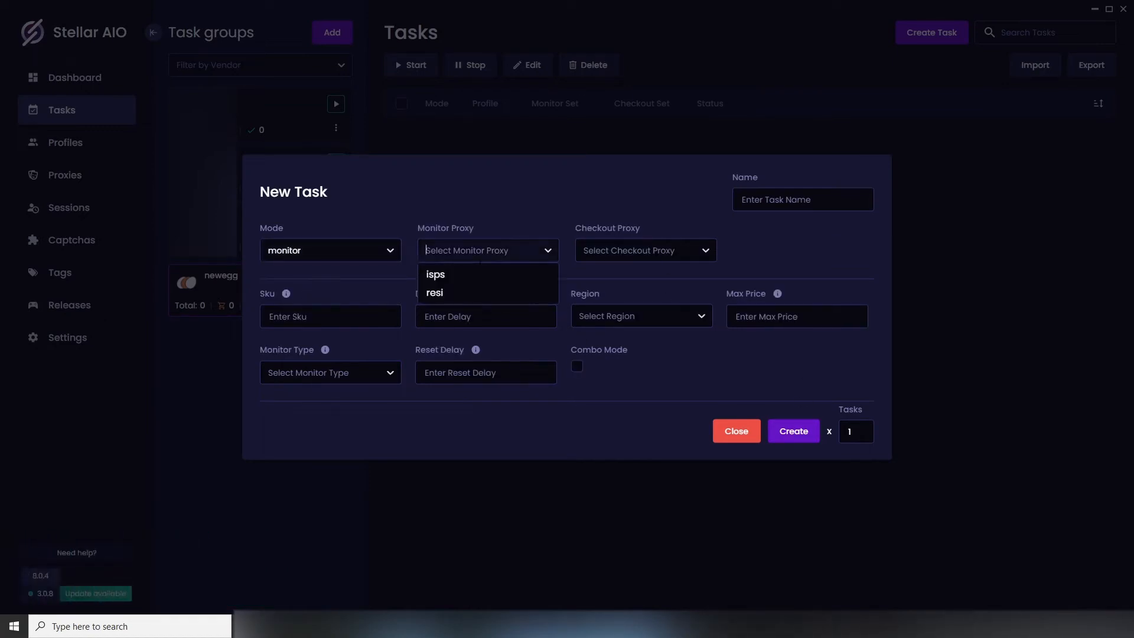
click(436, 274)
click(624, 250)
click(600, 275)
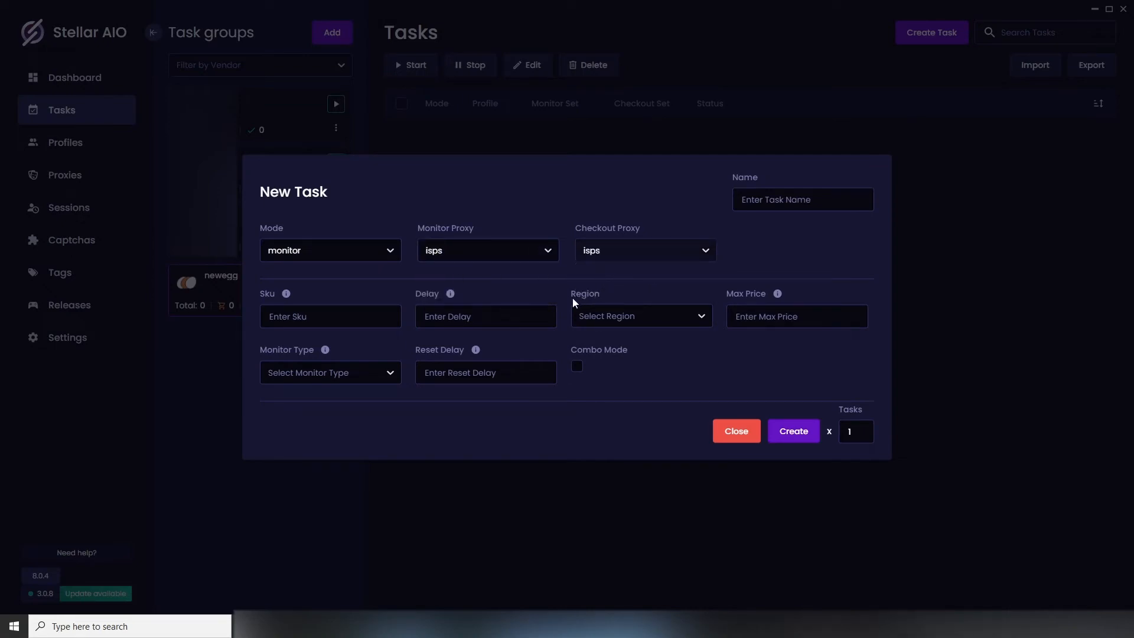
- Give the monitor task a delay of 5000, Sku 4456430 and region US, with Combo Mode enabled
click(465, 325)
text(5000)
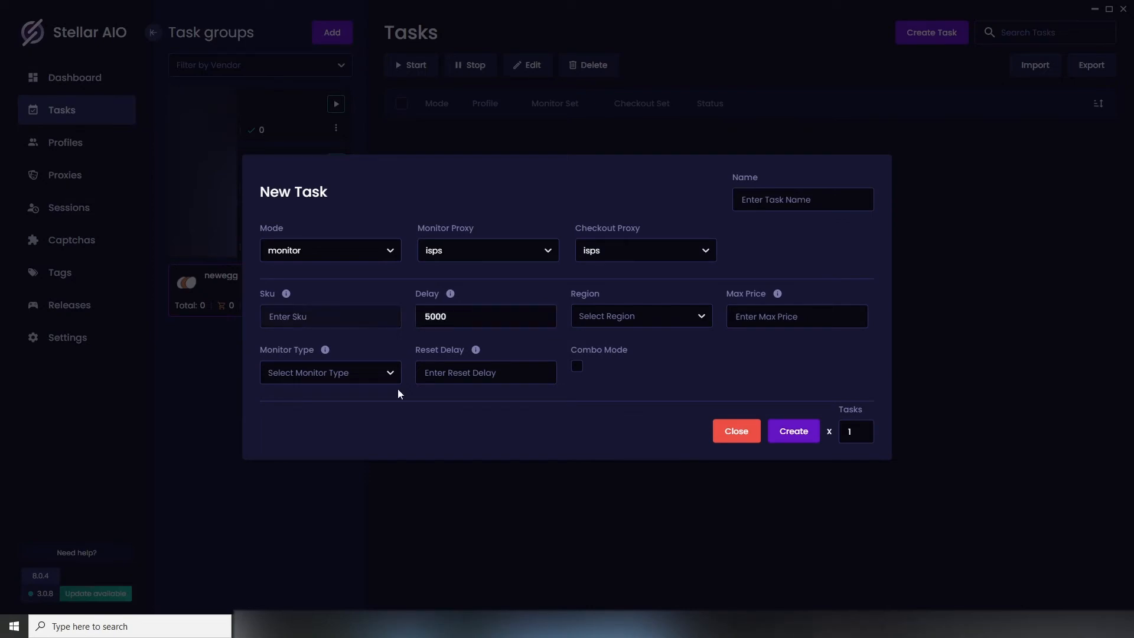
key(ctrl+v)
click(644, 318)
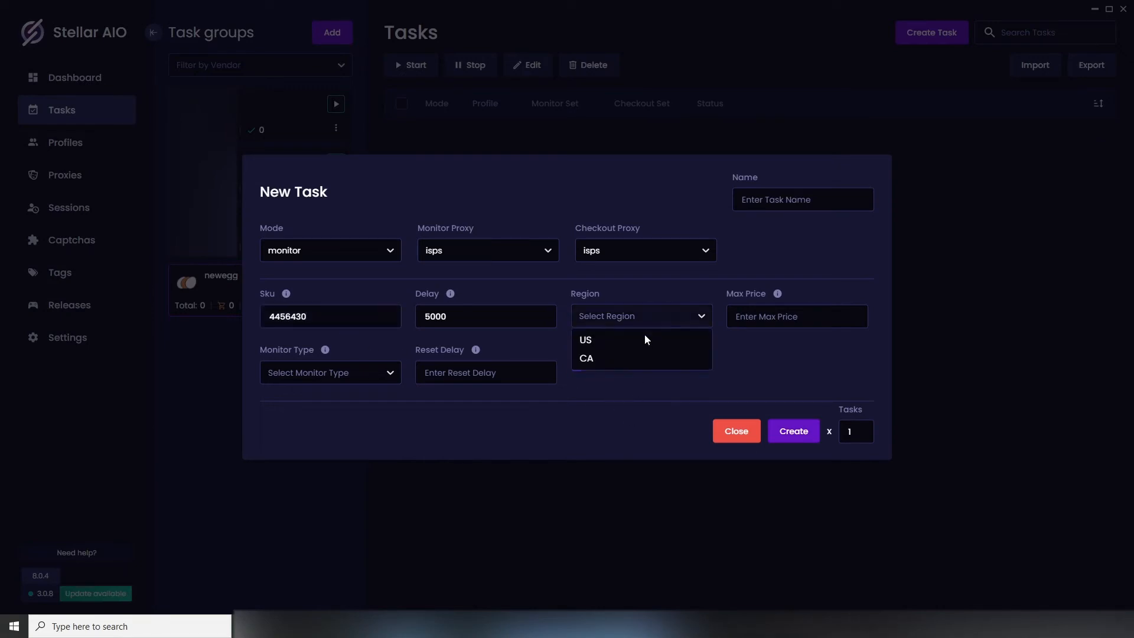
click(587, 341)
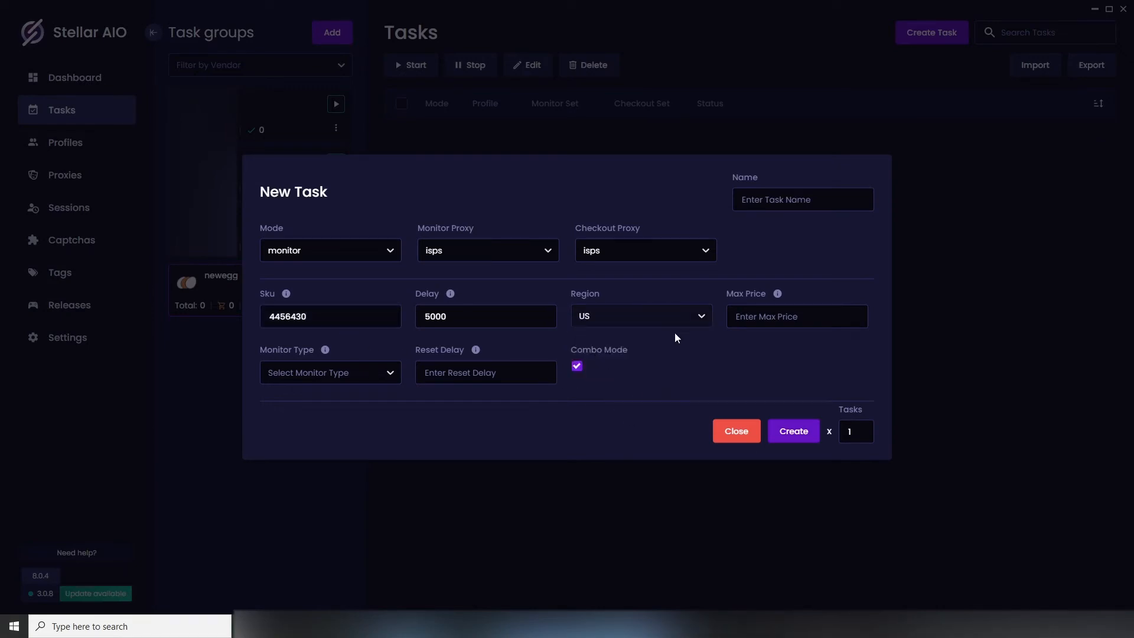
- Set the monitor task's maximum price to 525
click(815, 317)
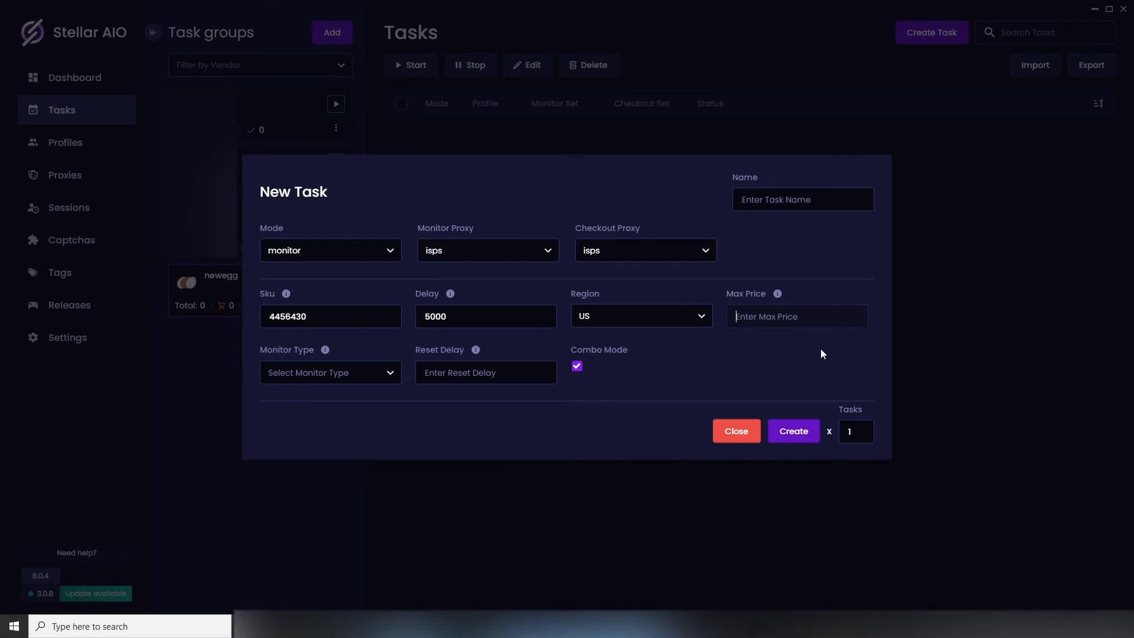
text(50)
key(BackSpace)
text(20)
- Choose the alternate monitor type, set the reset delay to 60000 and create the monitor task
click(393, 371)
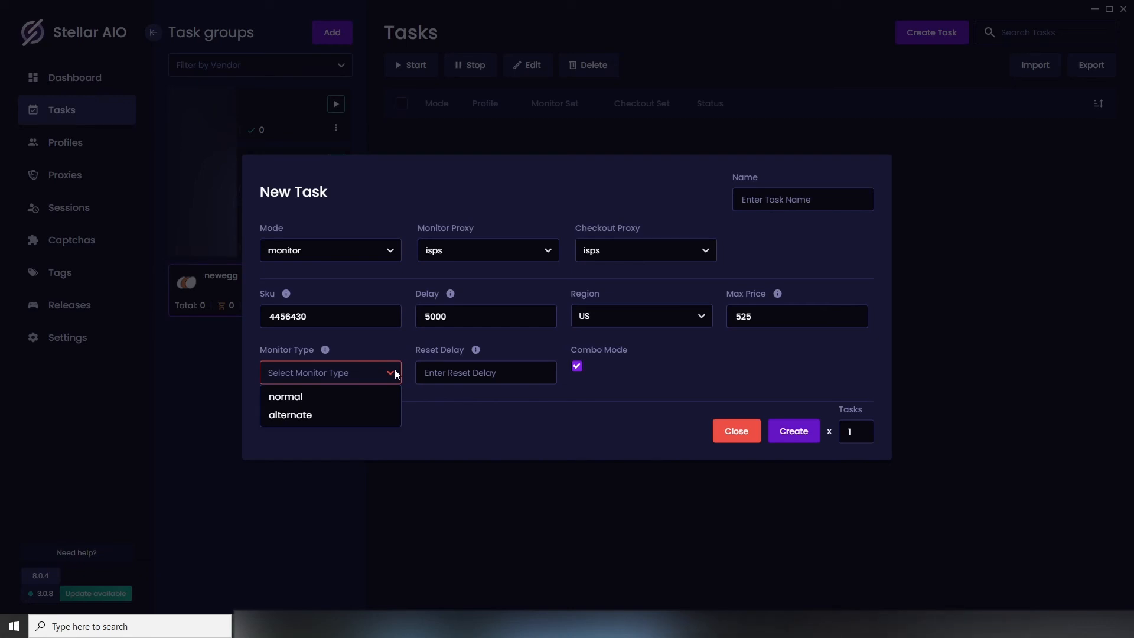
click(290, 415)
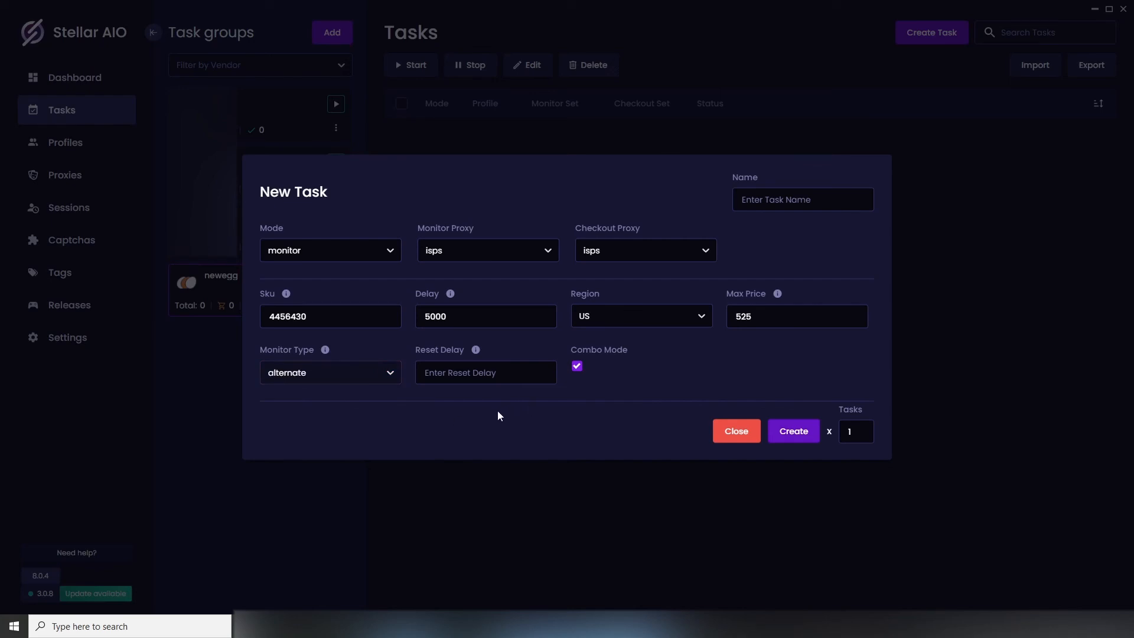
click(519, 380)
text(60000)
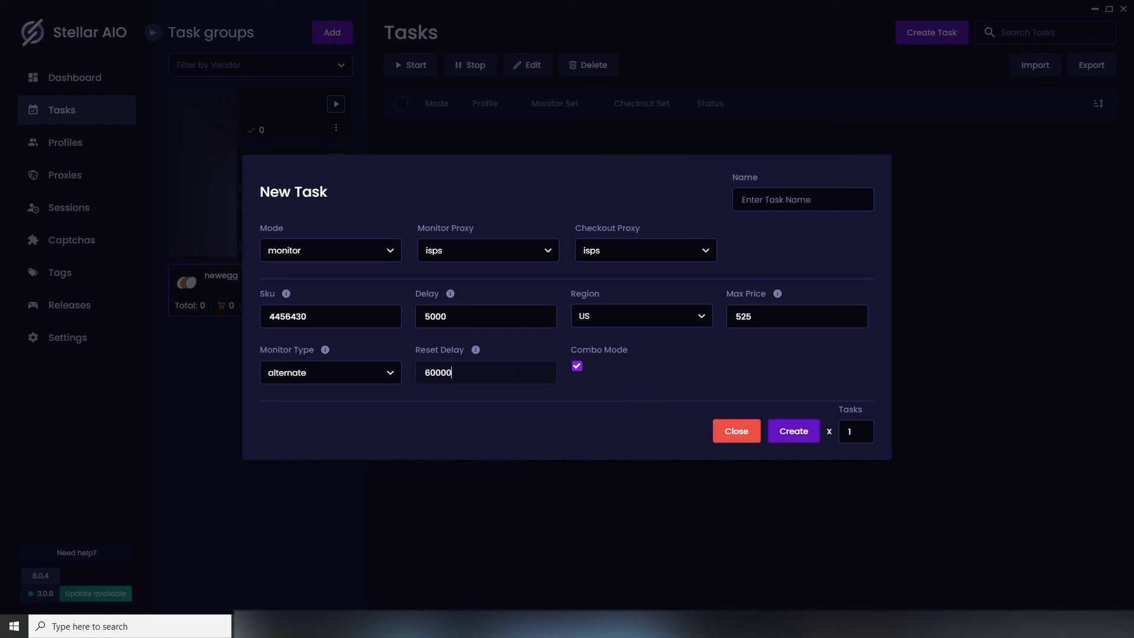
click(801, 432)
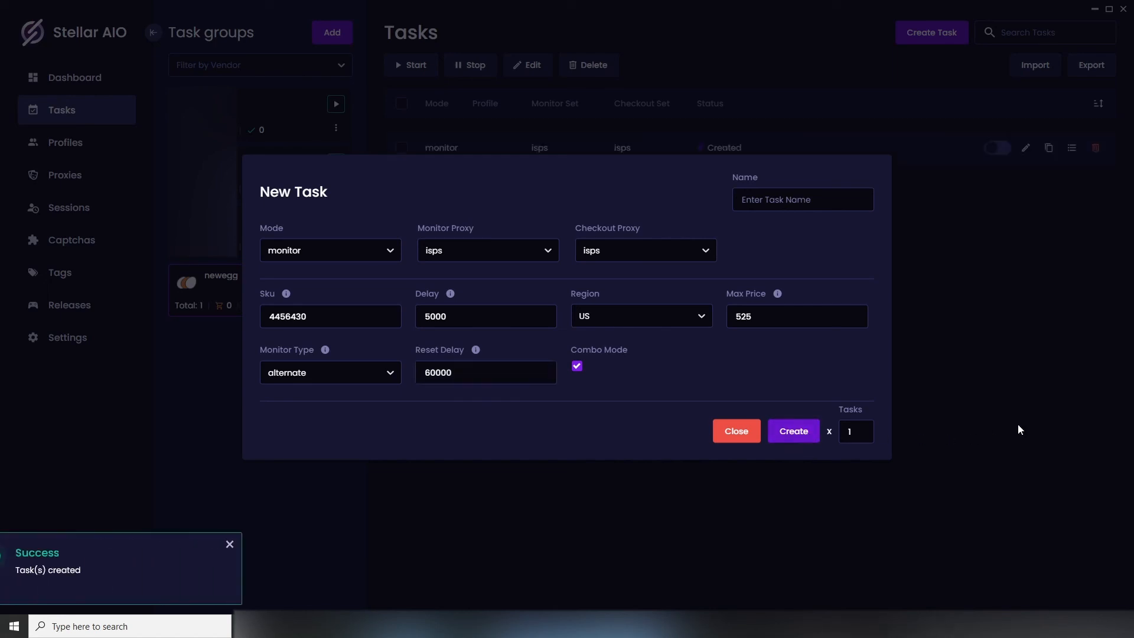